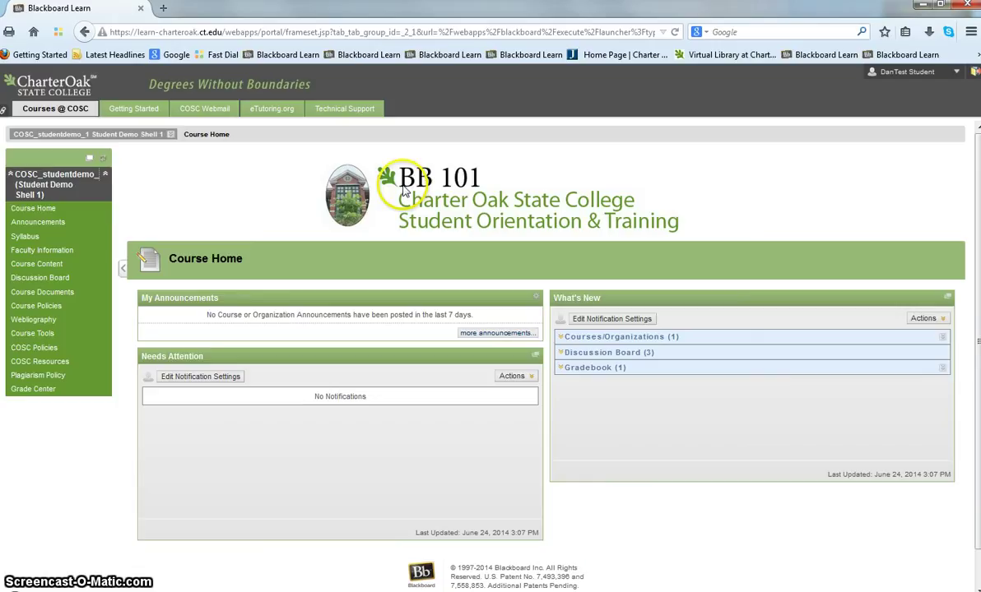
# Open the course's Week 3 - Population Geography or Demography folder and scroll down to Submit Assignments
pyautogui.click(29, 267)
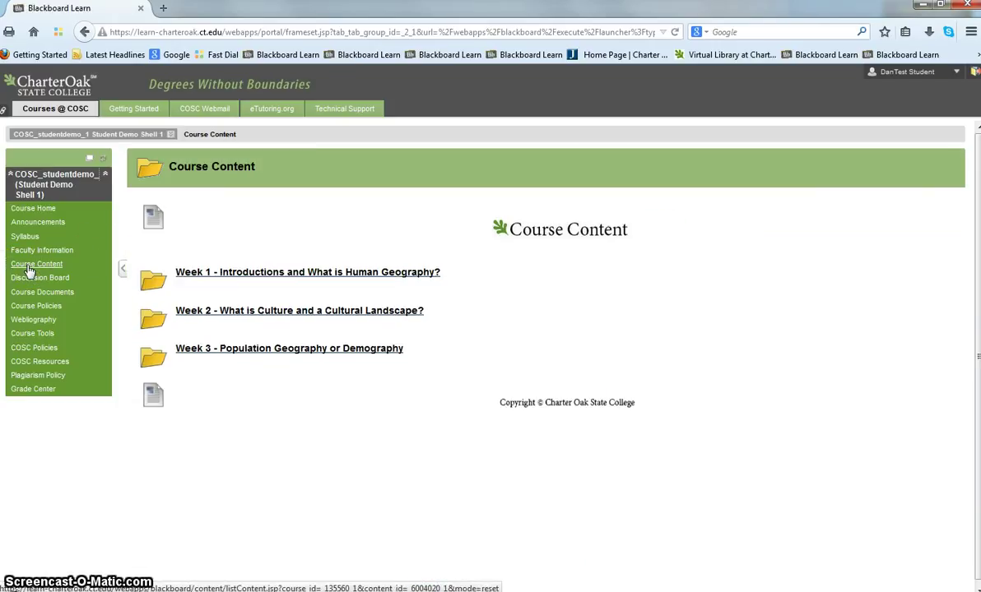
pyautogui.click(516, 326)
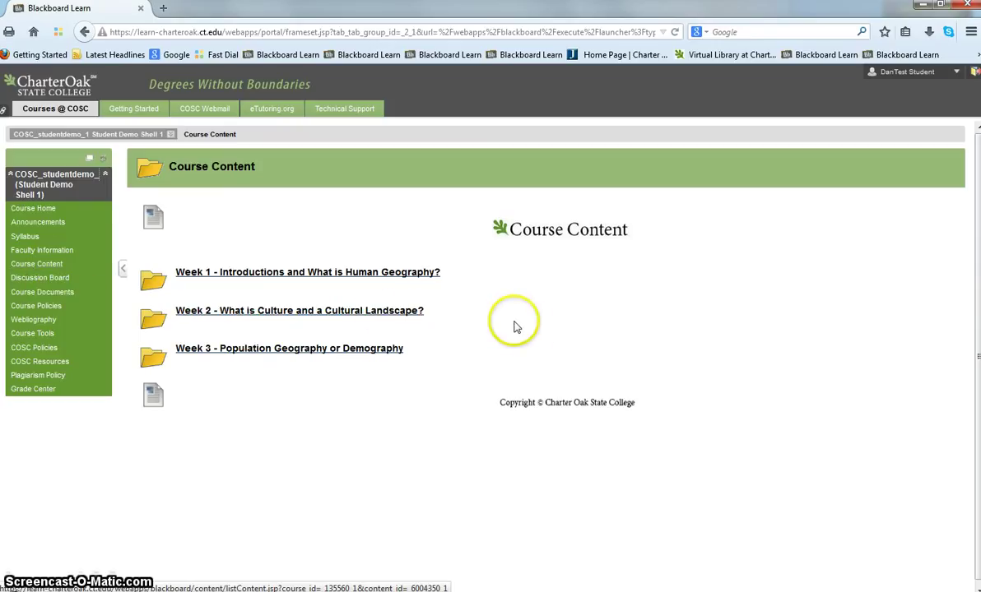
pyautogui.click(330, 351)
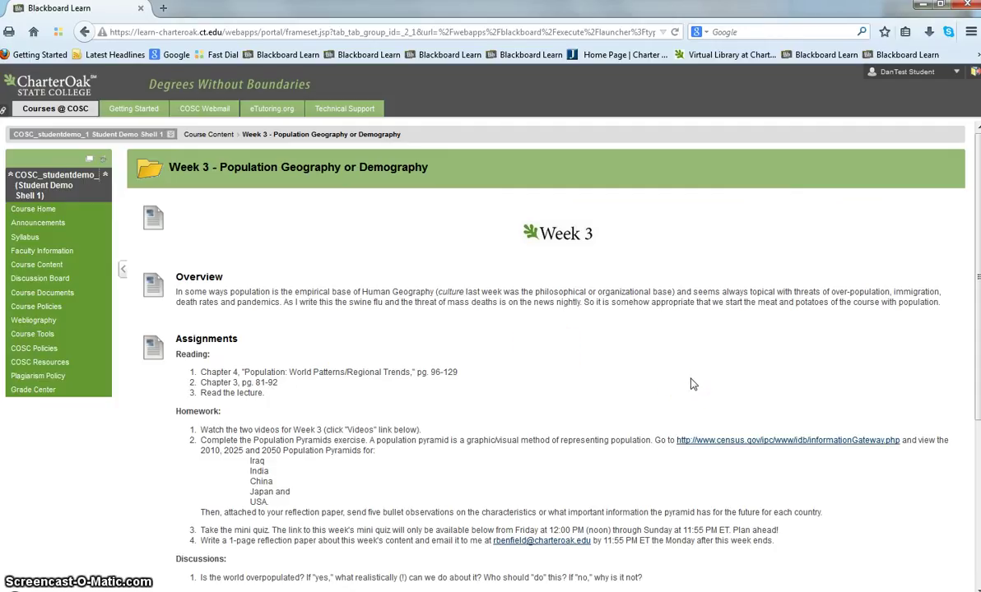
pyautogui.scroll(-2, 691, 384)
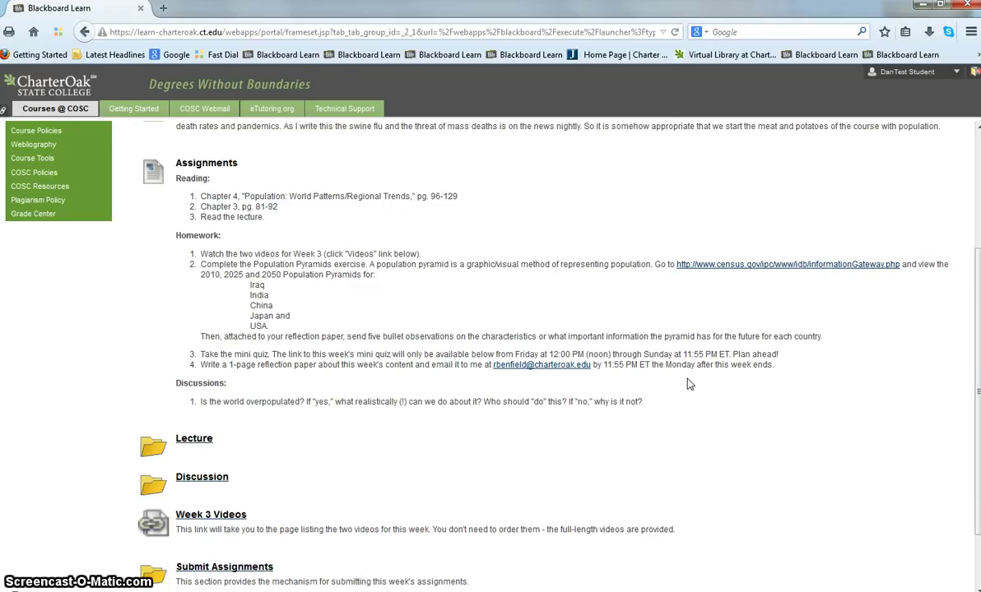
pyautogui.scroll(-1, 688, 384)
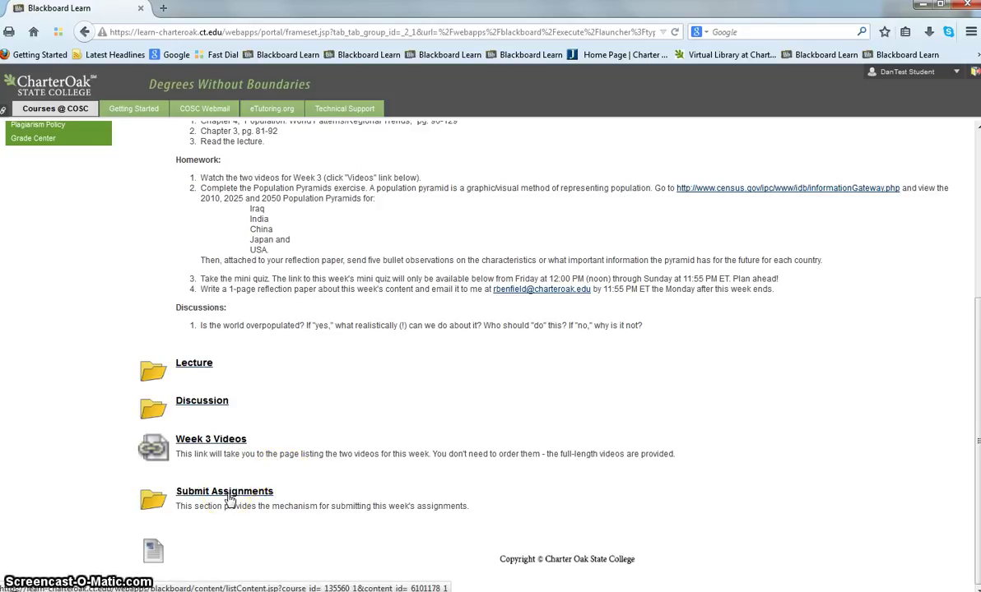
# Go to Submit Assignments and open the Assignment 1 upload page, worth 10 points
pyautogui.click(229, 496)
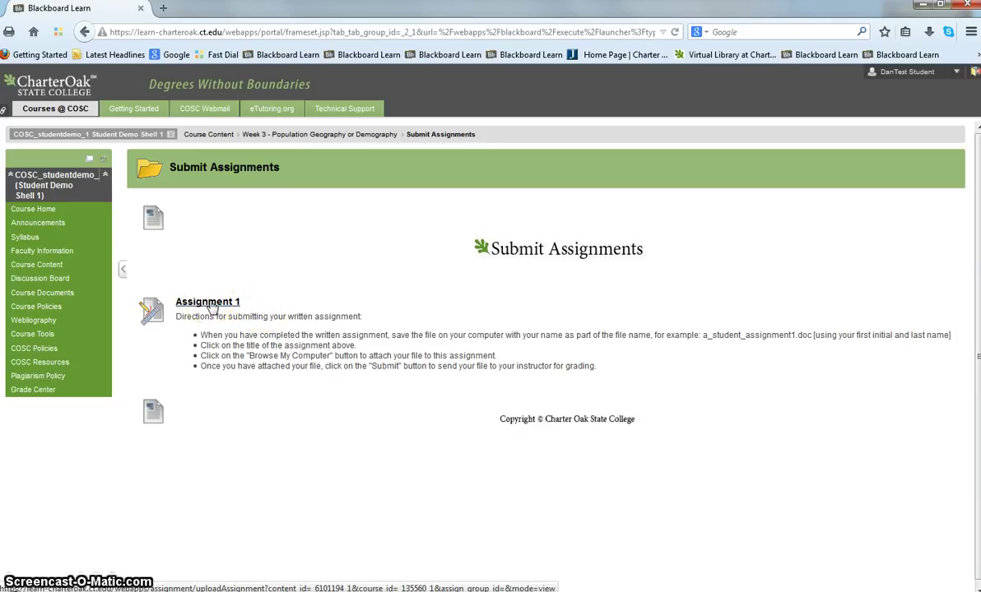
pyautogui.click(210, 305)
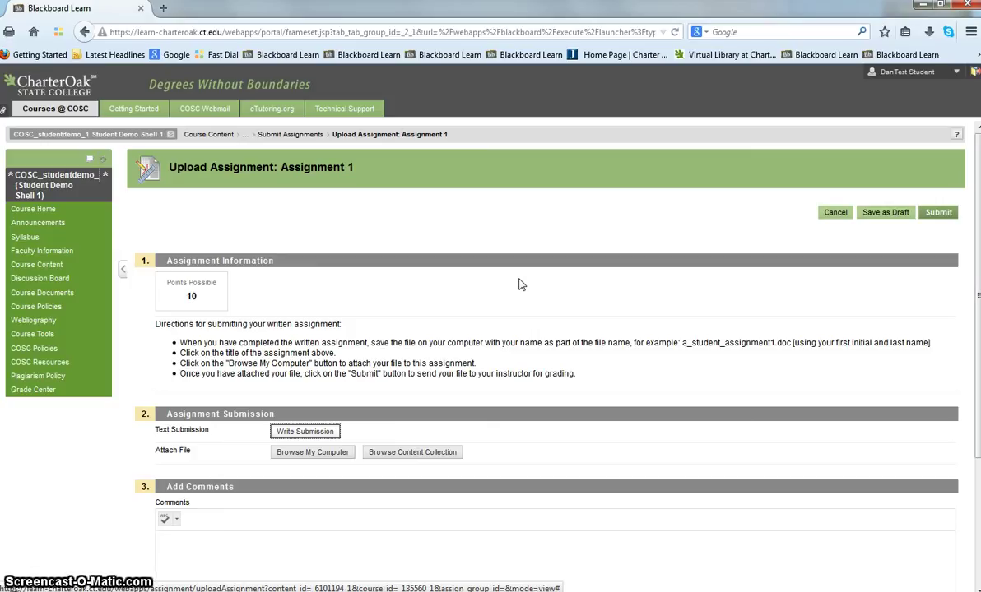
# Attach SAMPLE ASSIGNMENT.docx from the computer to the Assignment 1 upload
pyautogui.click(333, 455)
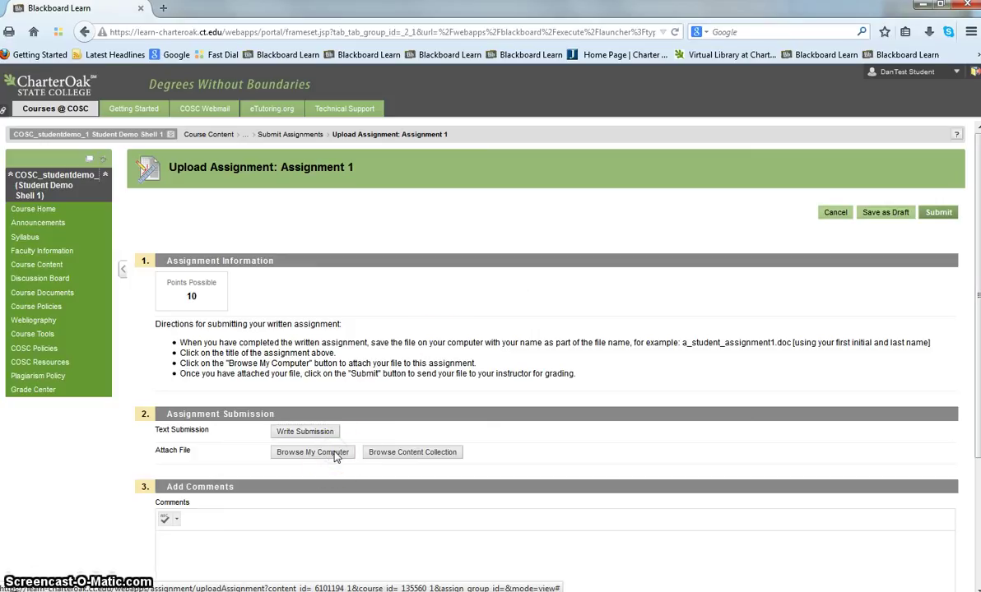
pyautogui.click(335, 455)
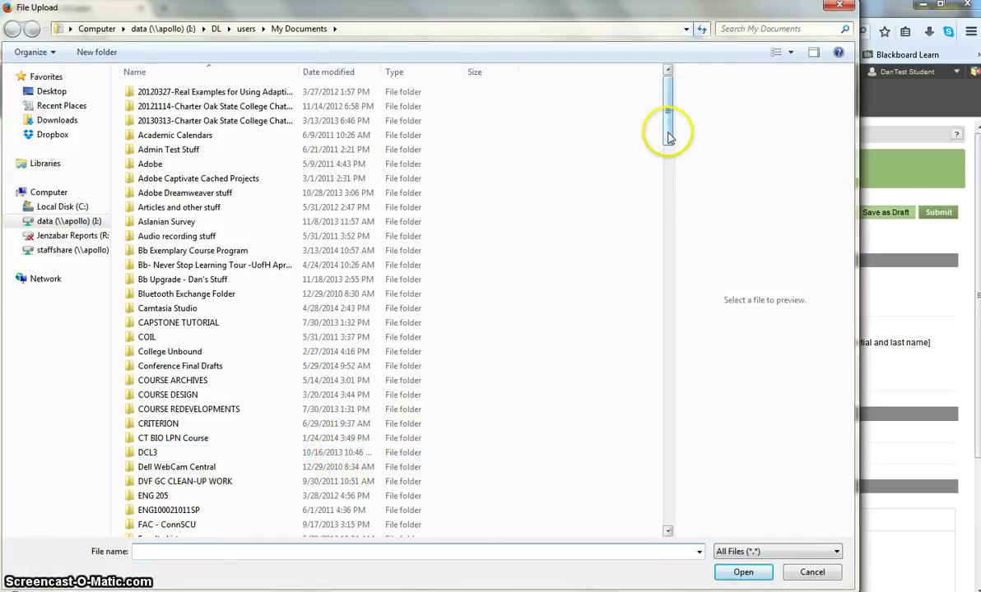
pyautogui.moveTo(668, 136); pyautogui.dragTo(639, 491)
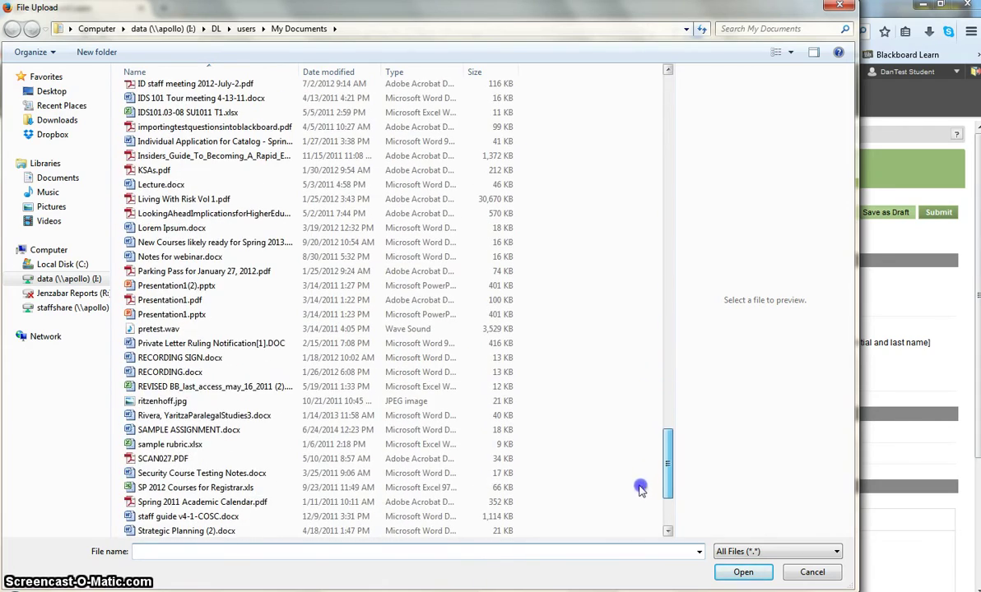
pyautogui.click(186, 431)
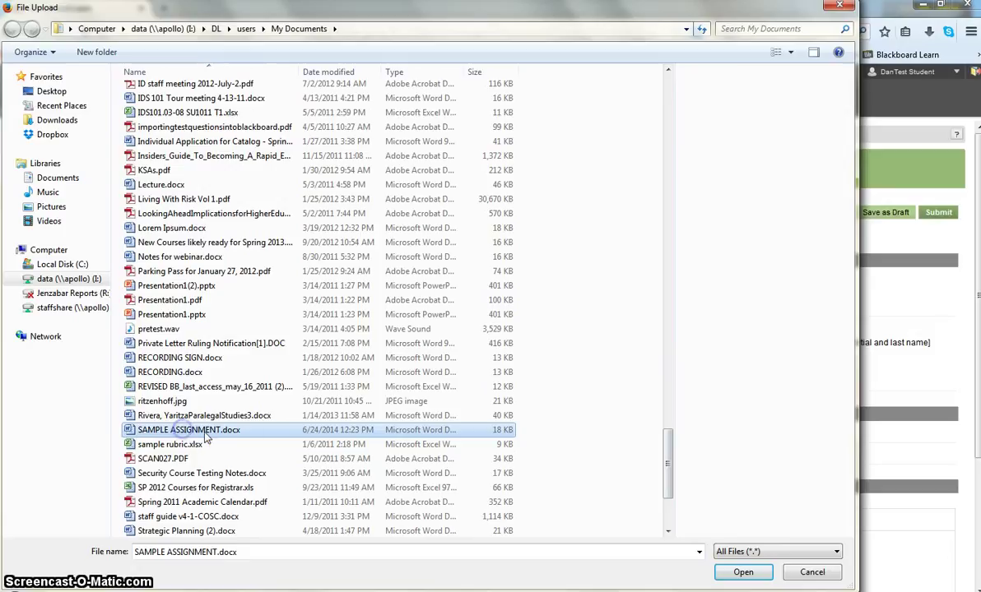
pyautogui.click(743, 576)
pyautogui.click(743, 574)
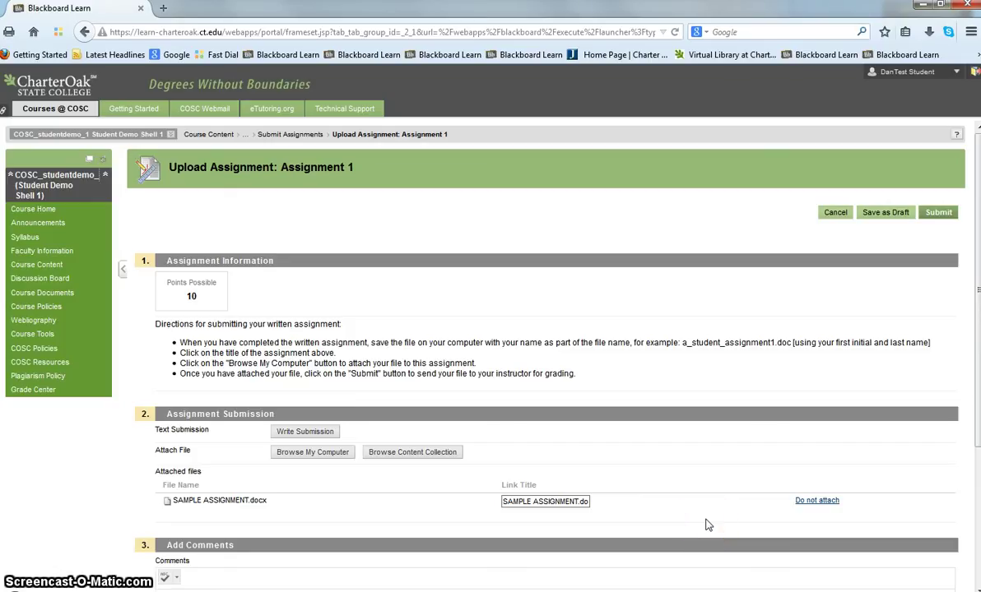
# Expand the blank Text Submission editor on the Assignment 1 upload page
pyautogui.click(685, 515)
pyautogui.click(296, 436)
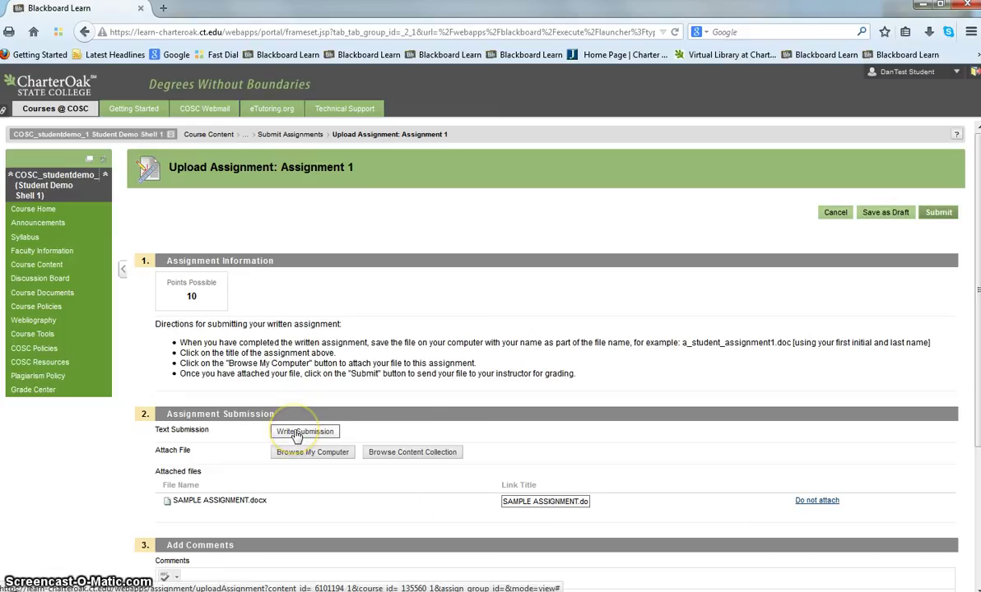
pyautogui.click(304, 432)
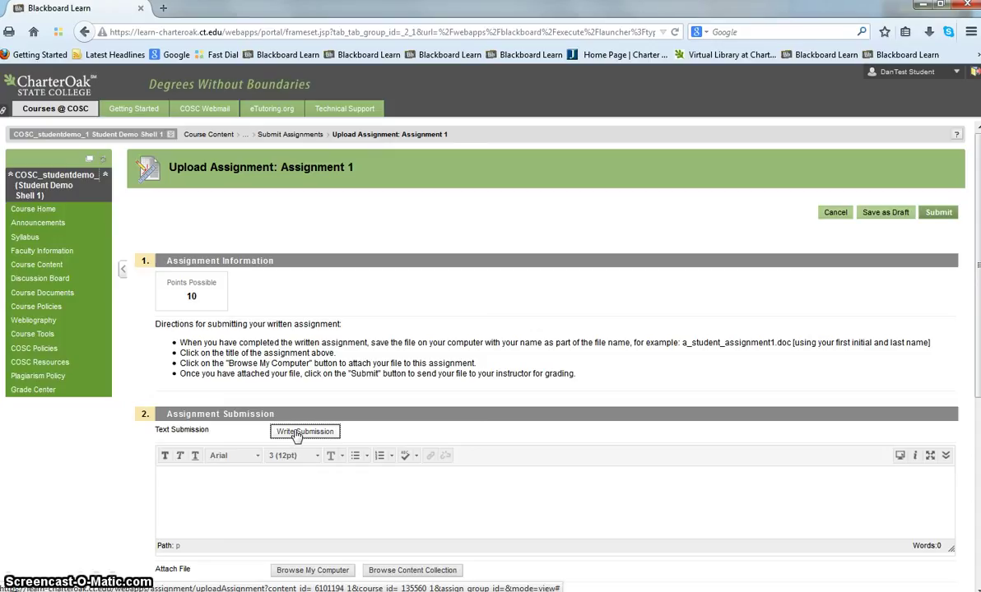
# Enter 'This is the text my instructor will see and can grade.' and confirm the docx is still attached
pyautogui.click(295, 478)
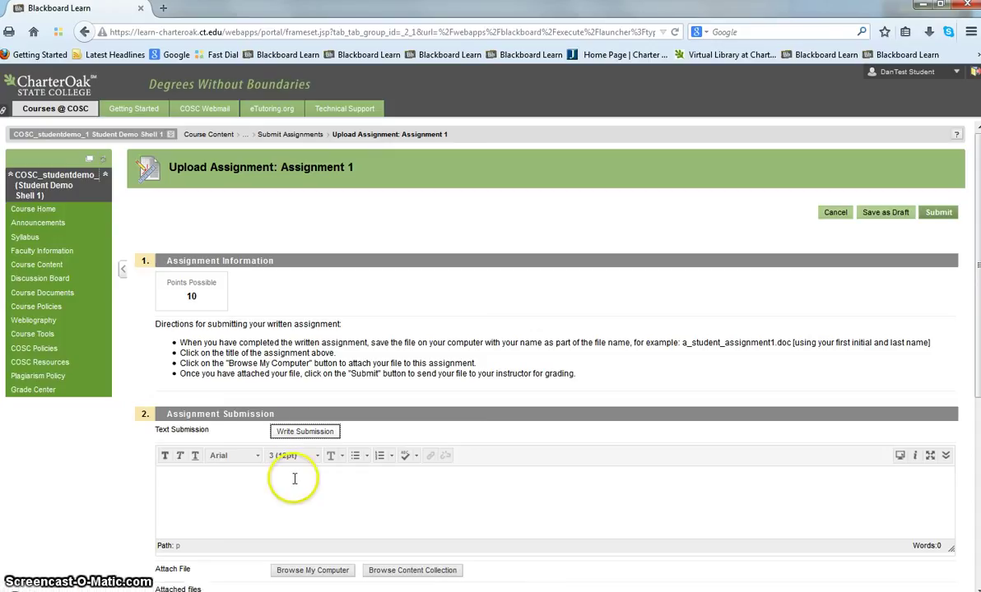
pyautogui.write('This ')
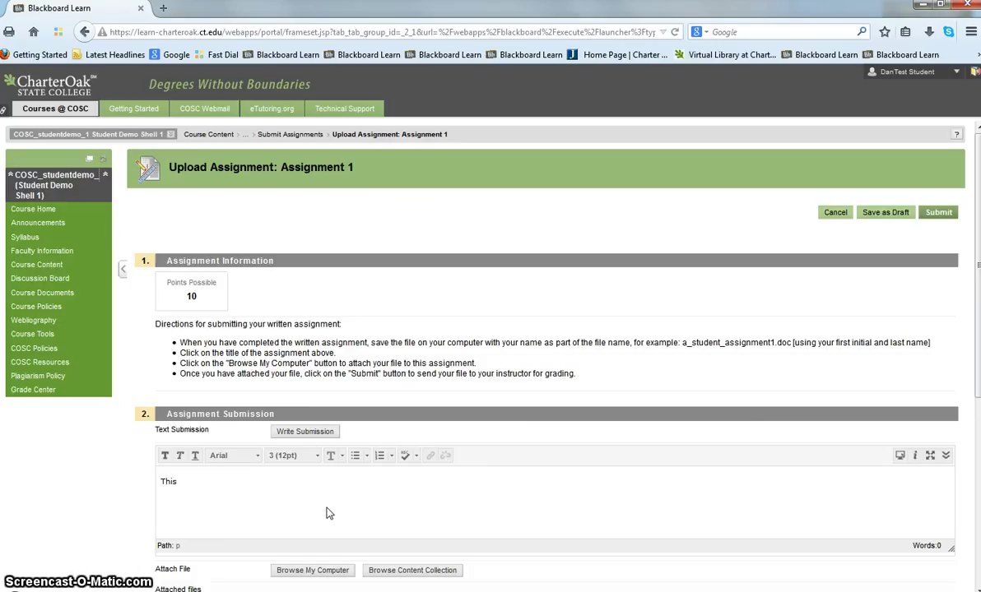
pyautogui.write('is this')
pyautogui.press('BackSpace')
pyautogui.press('BackSpace')
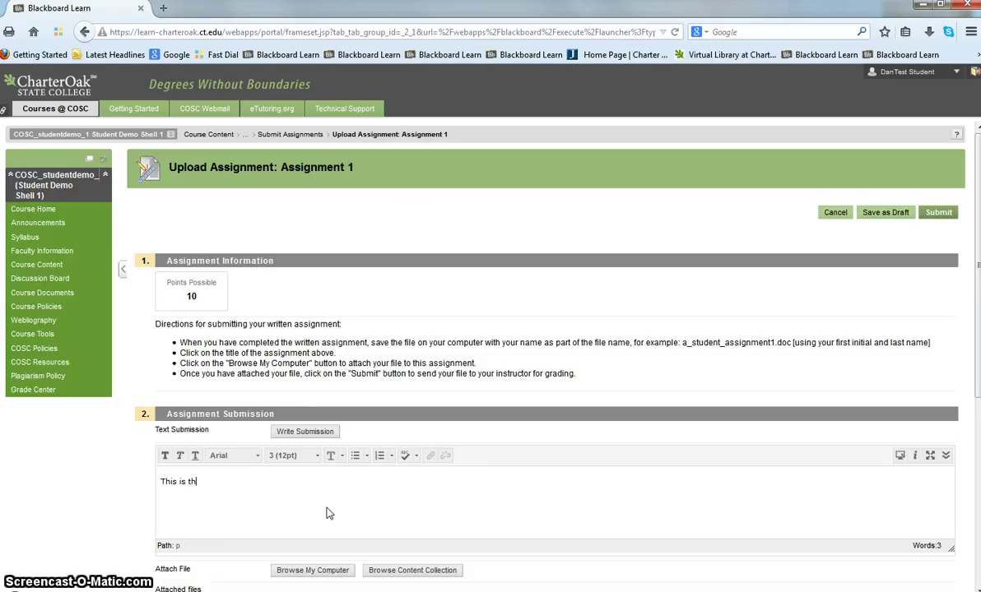
pyautogui.write('e text my instructor will see and')
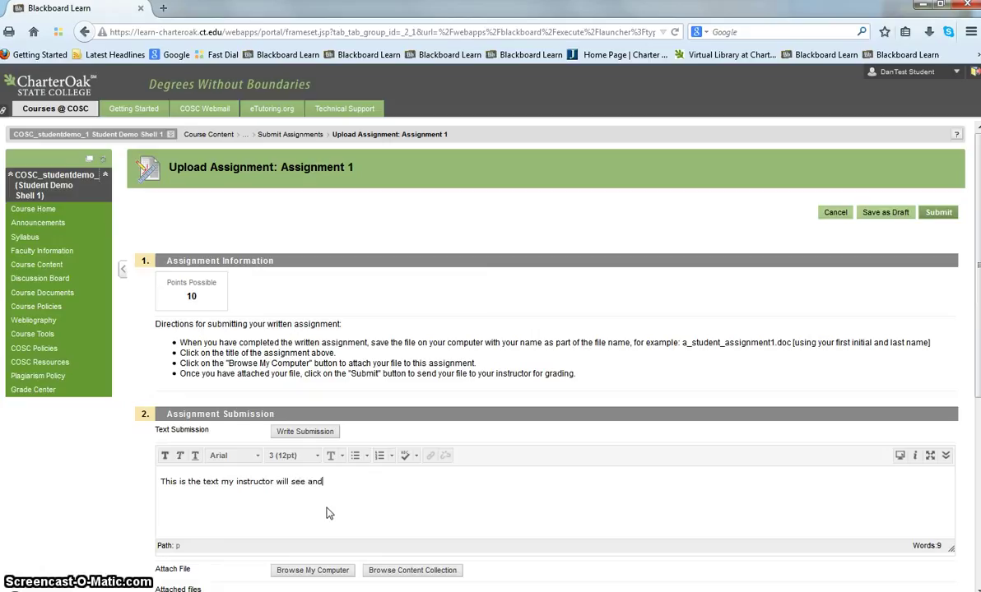
pyautogui.write(' can ')
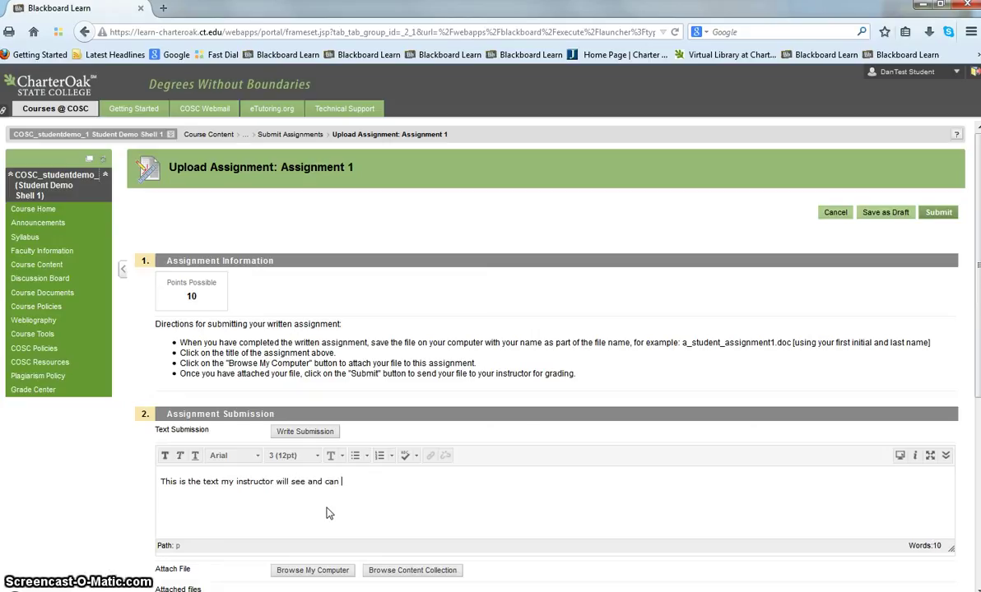
pyautogui.write('grade.')
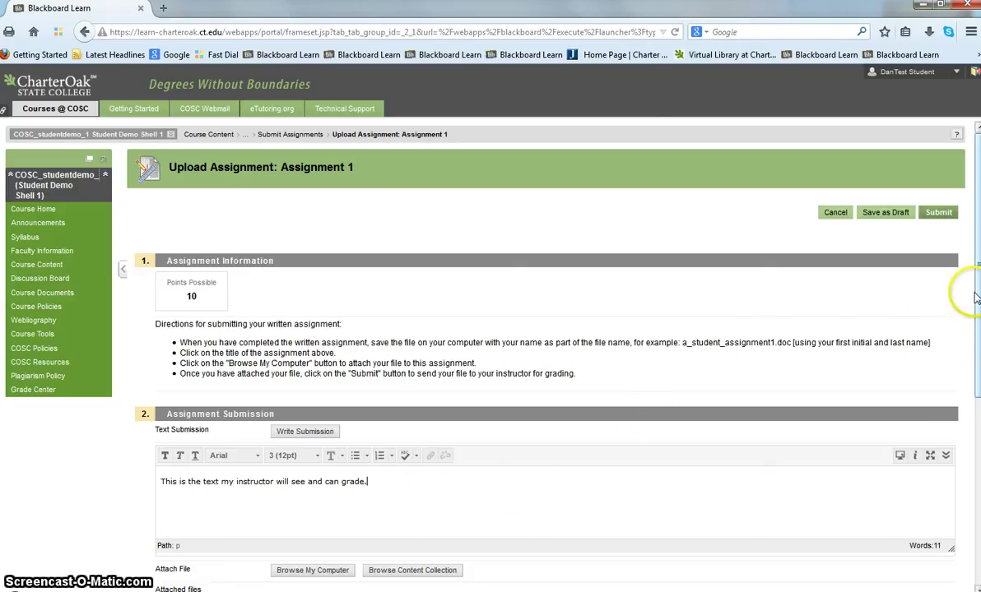
pyautogui.moveTo(976, 298); pyautogui.dragTo(969, 355)
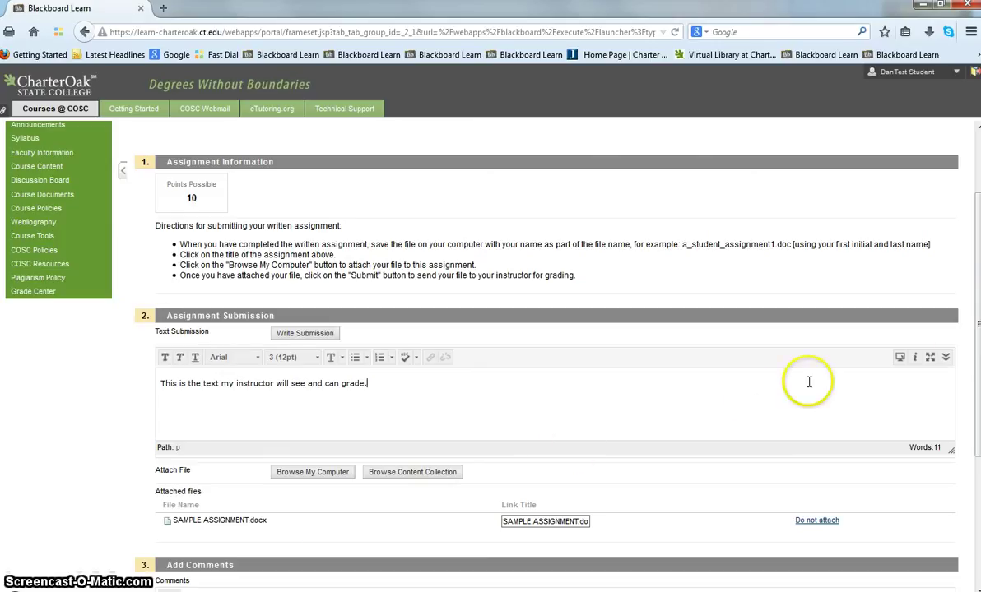
pyautogui.moveTo(976, 346); pyautogui.dragTo(977, 272)
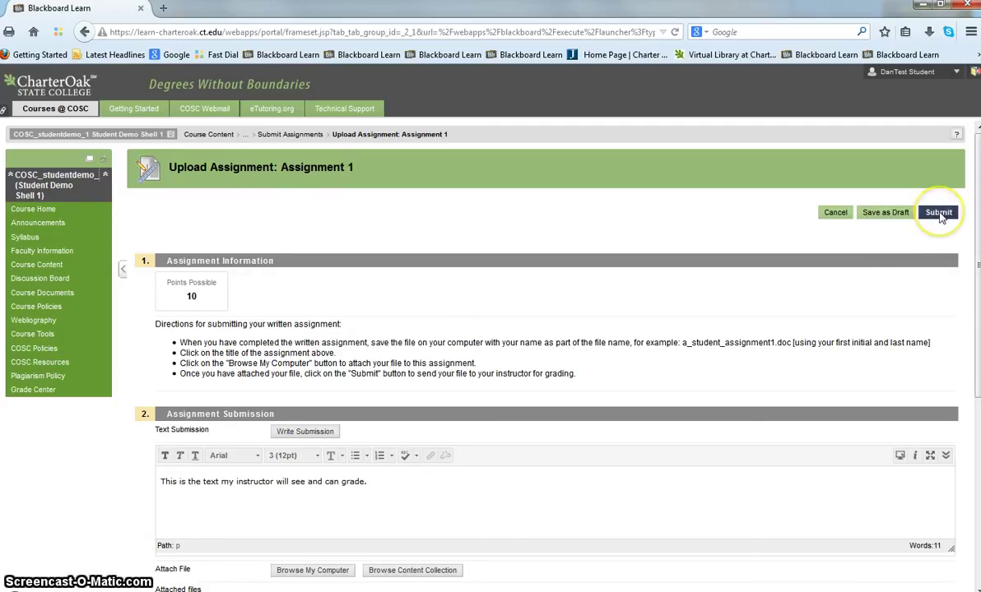
# Submit Assignment 1 with its text and SAMPLE ASSIGNMENT.docx
pyautogui.click(941, 214)
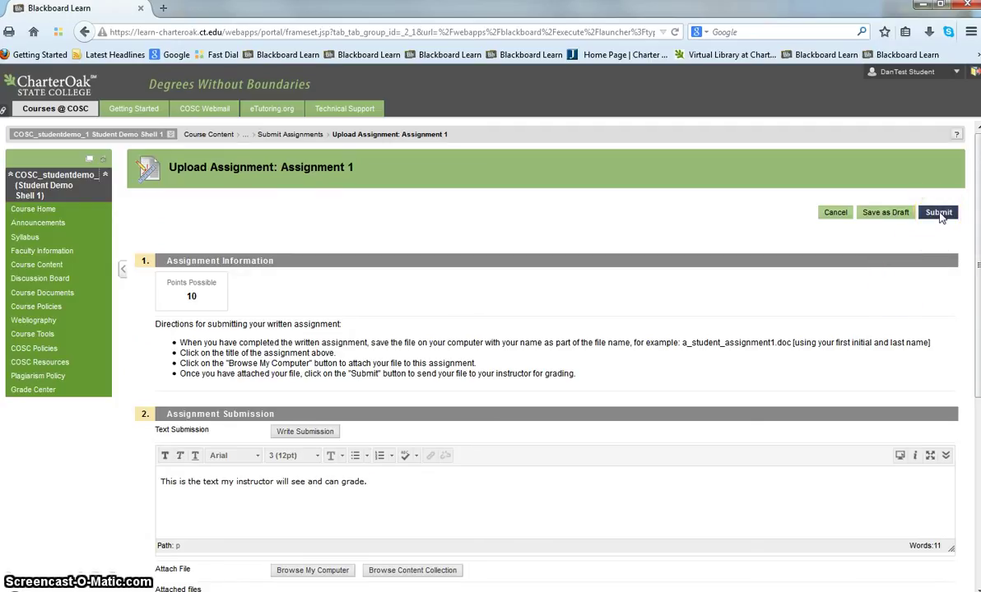
pyautogui.moveTo(969, 208); pyautogui.dragTo(965, 422)
pyautogui.click(938, 553)
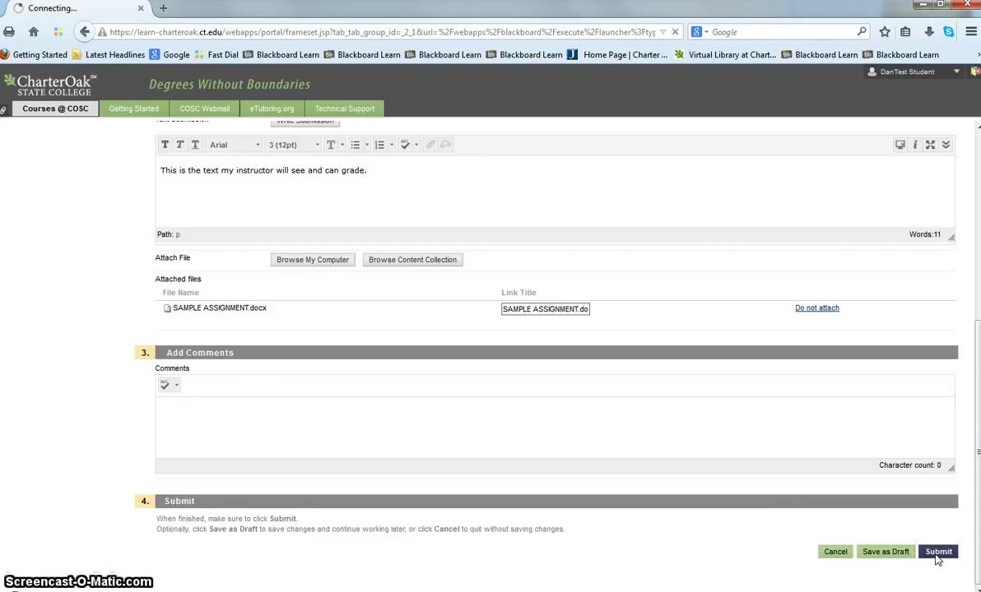
pyautogui.click(932, 552)
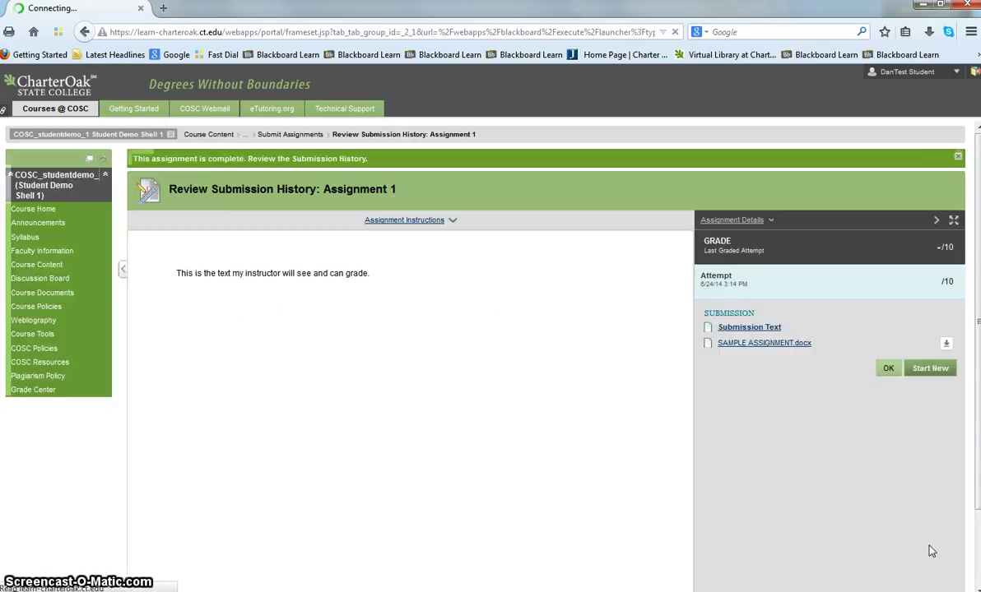
# Preview the submitted SAMPLE ASSIGNMENT.docx, then close the submission history to return to Submit Assignments
pyautogui.click(714, 430)
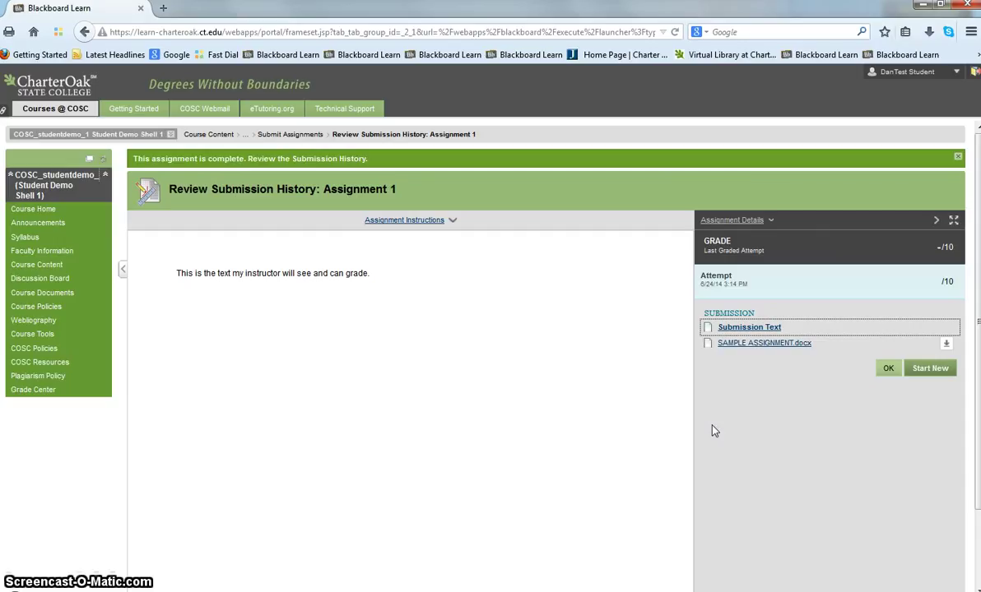
pyautogui.click(545, 394)
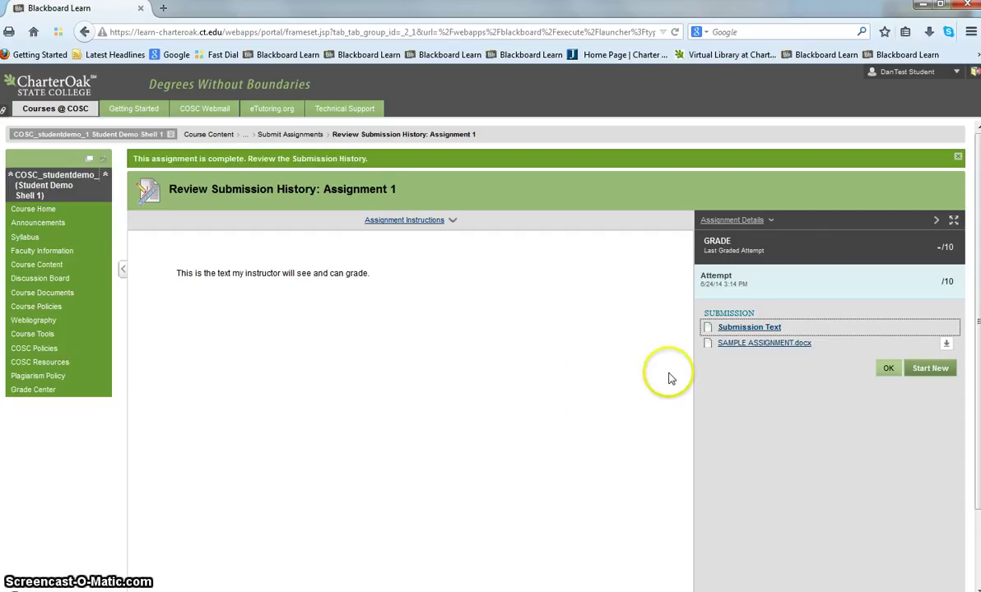
pyautogui.click(769, 343)
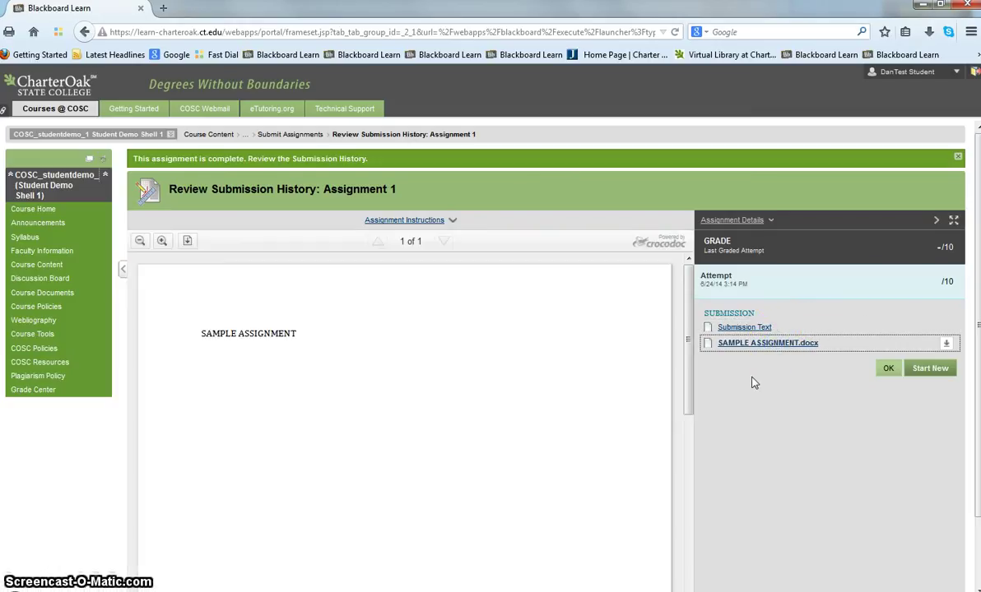
pyautogui.click(766, 368)
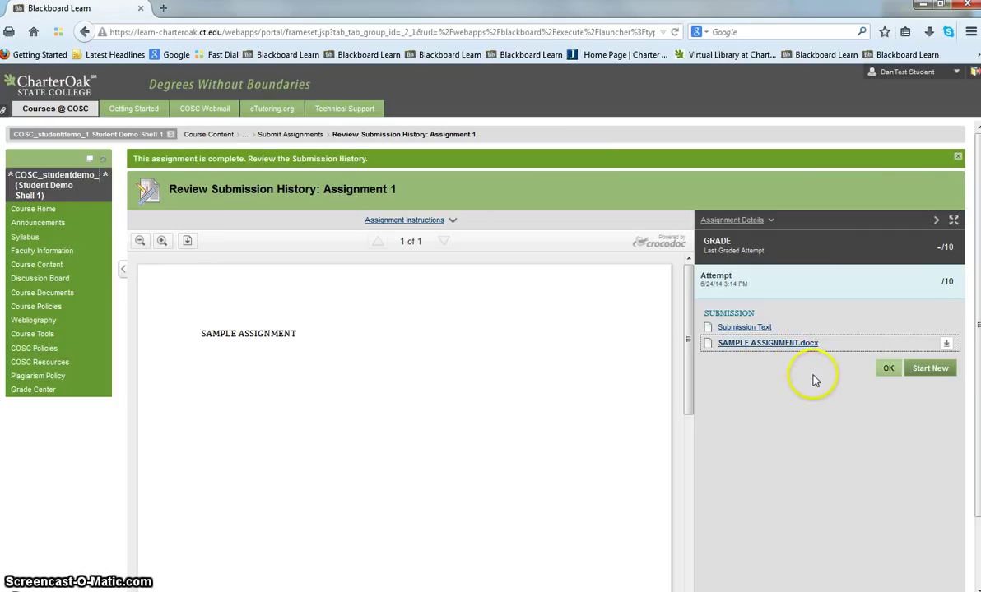
pyautogui.click(888, 370)
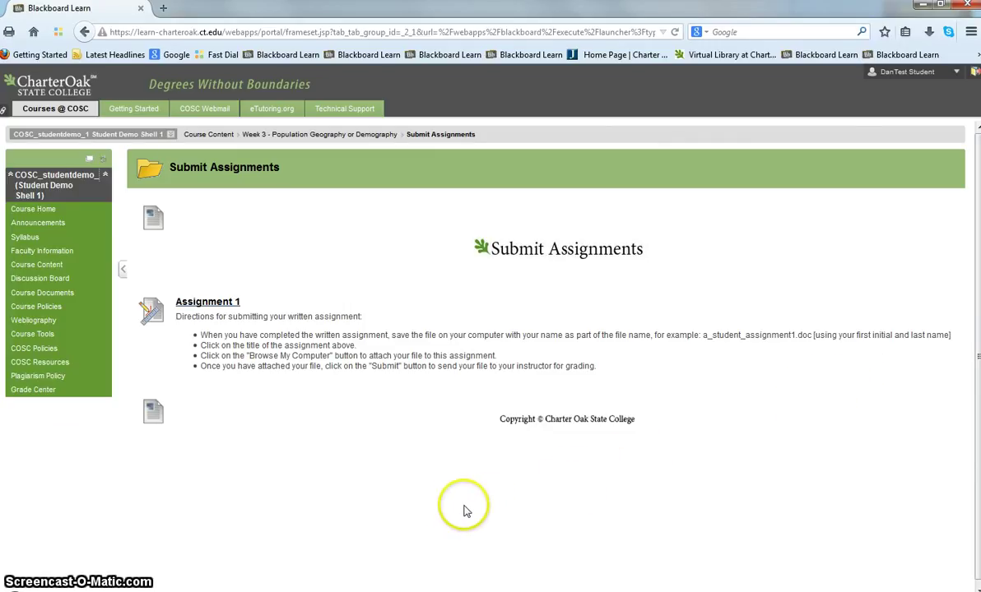
# Check My Grades shows Assignment 1 submitted Jun 24, 2014 3:14 PM, needing grading
pyautogui.click(39, 392)
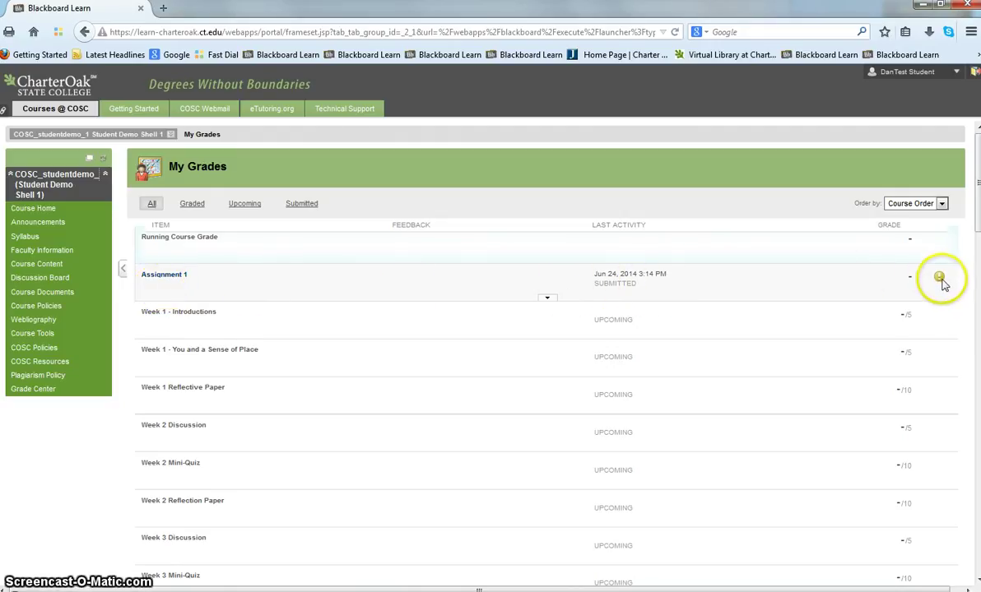
pyautogui.moveTo(941, 279)
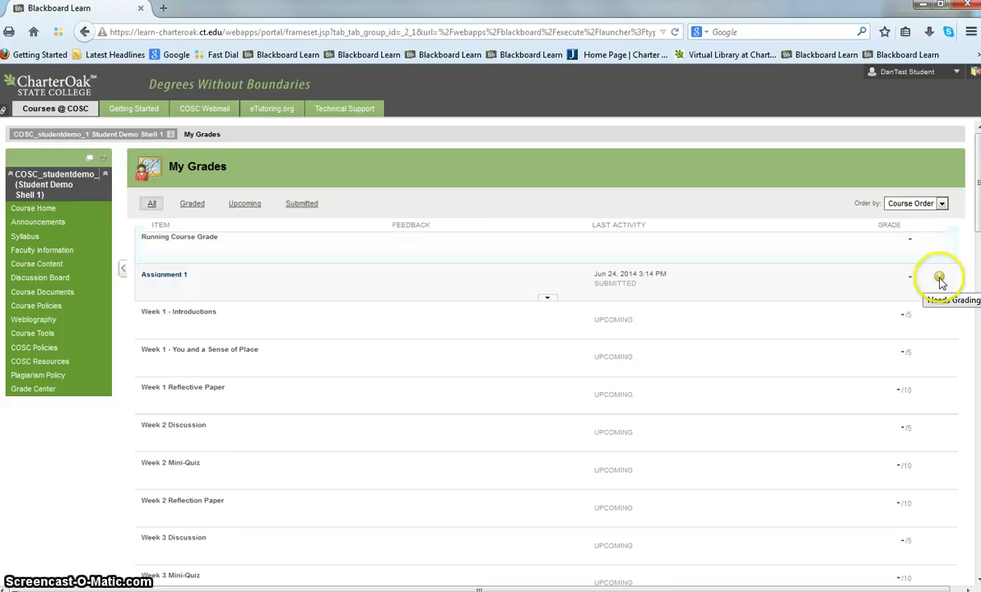